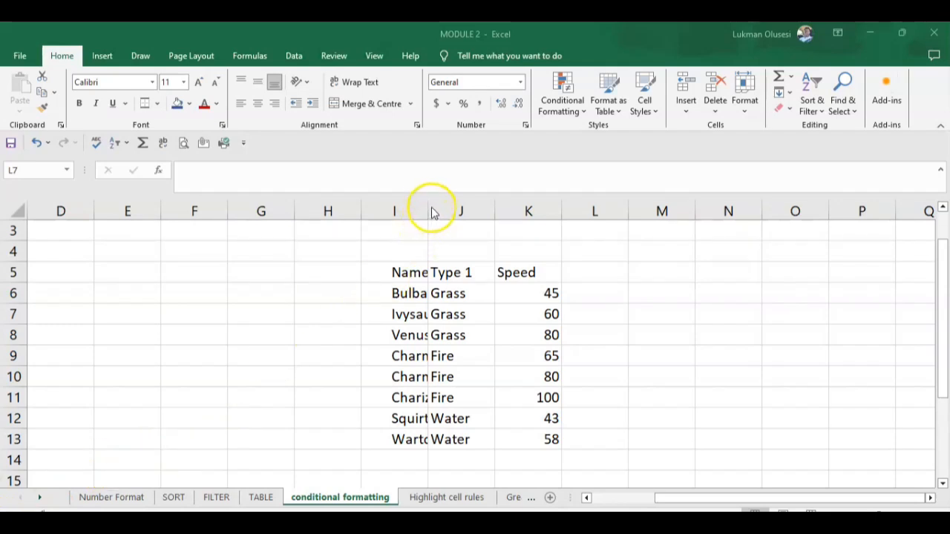
Step: Auto-fit column I so every Pokémon name shows in full, then select Name header I5
click(399, 261)
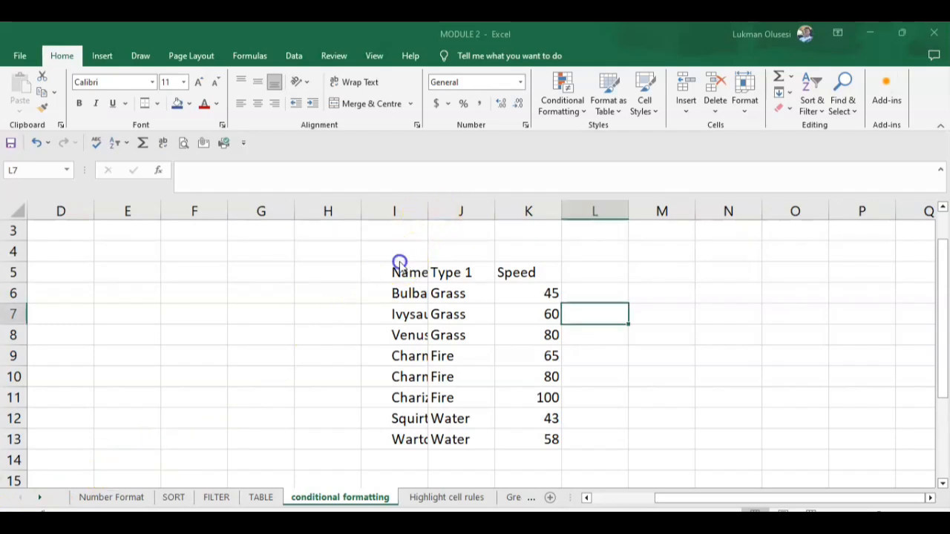
double_click(428, 212)
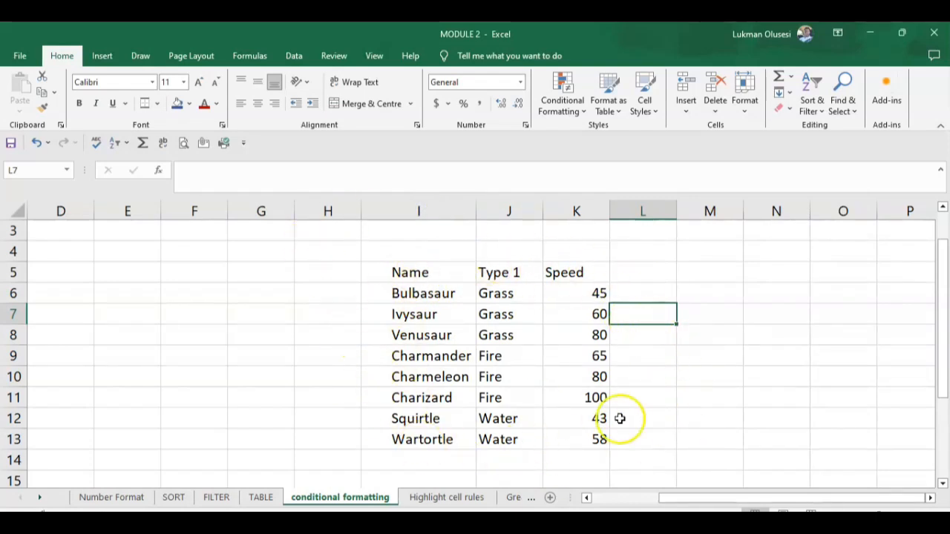
click(384, 278)
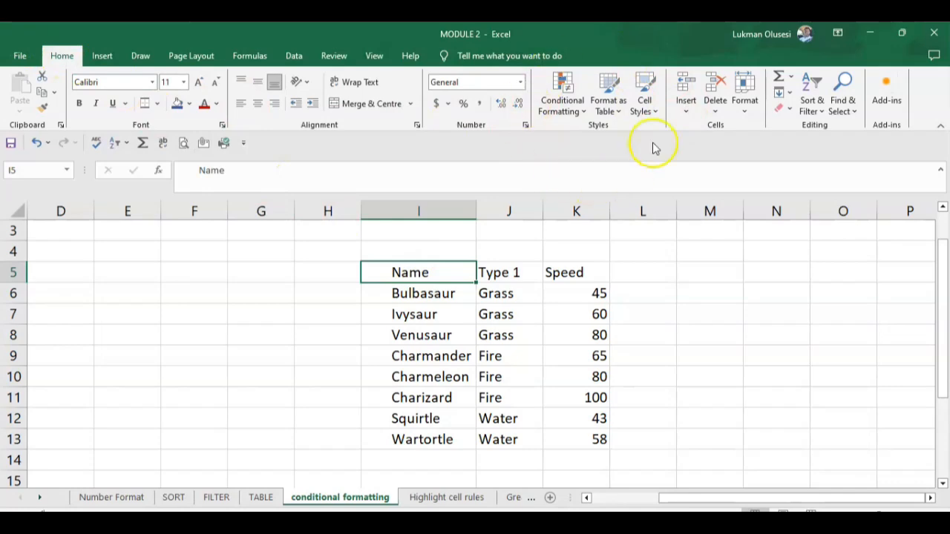
click(583, 113)
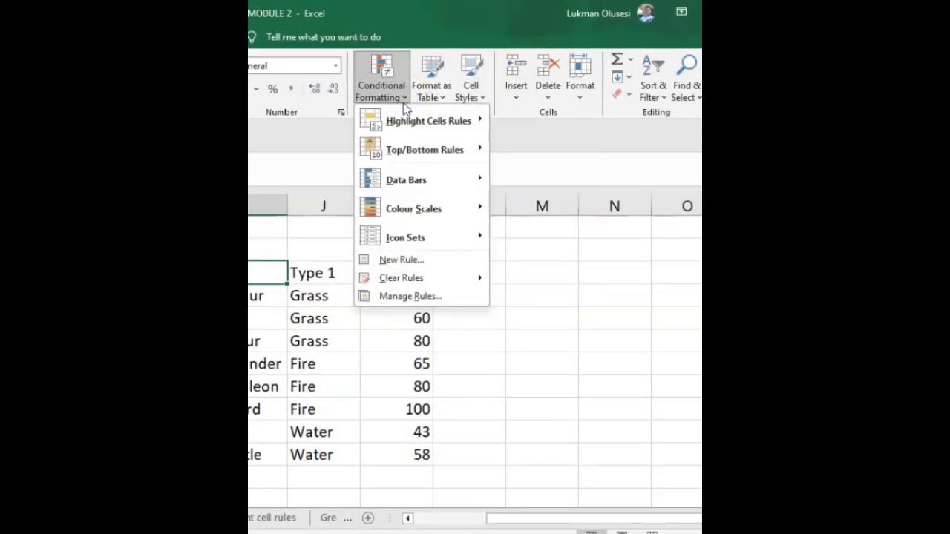
mouse_move(407, 122)
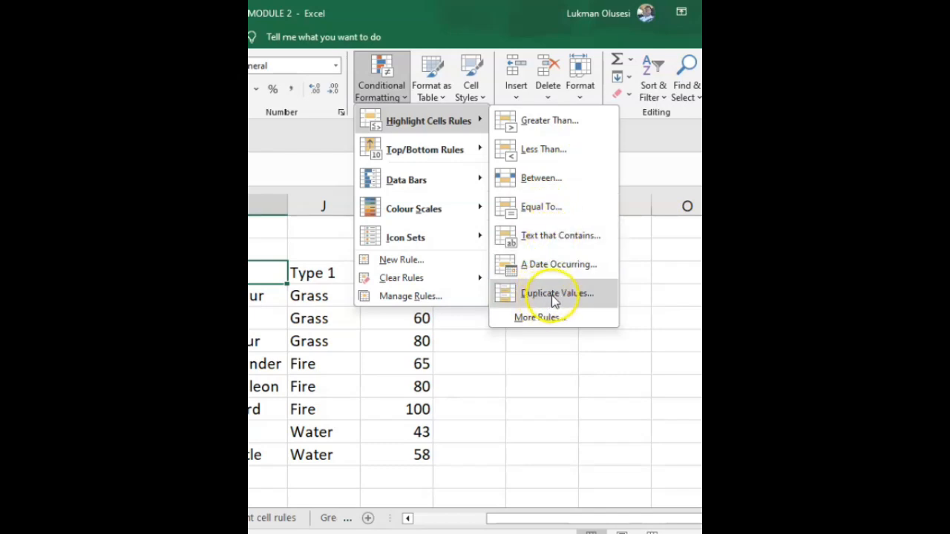
mouse_move(467, 148)
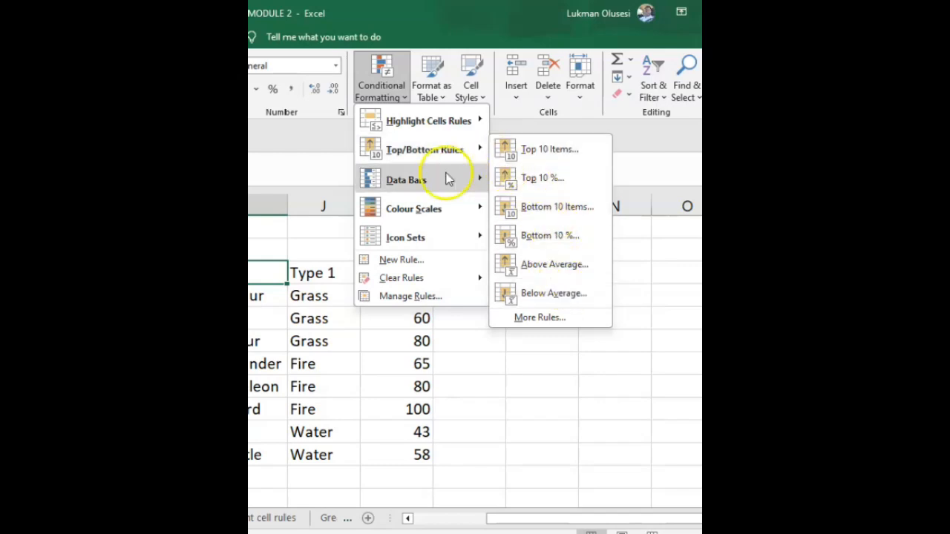
mouse_move(428, 184)
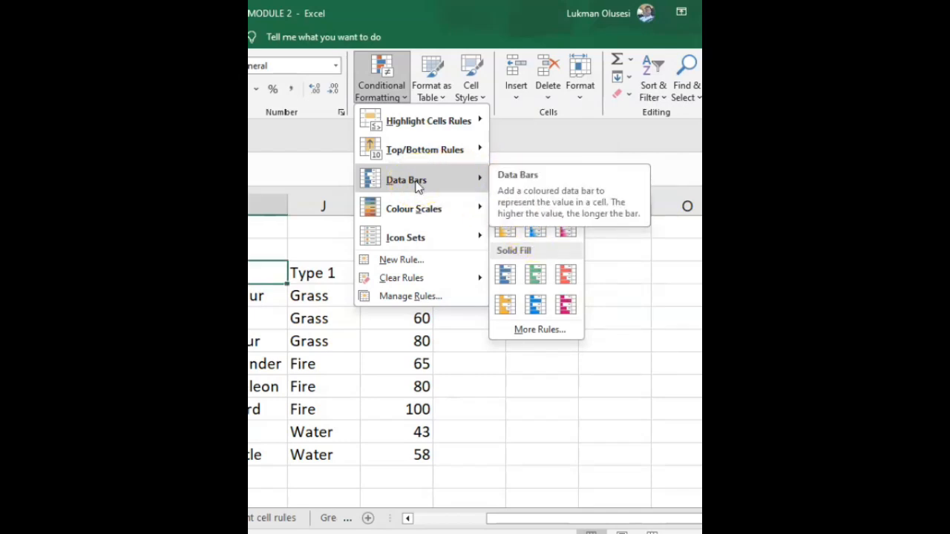
mouse_move(414, 214)
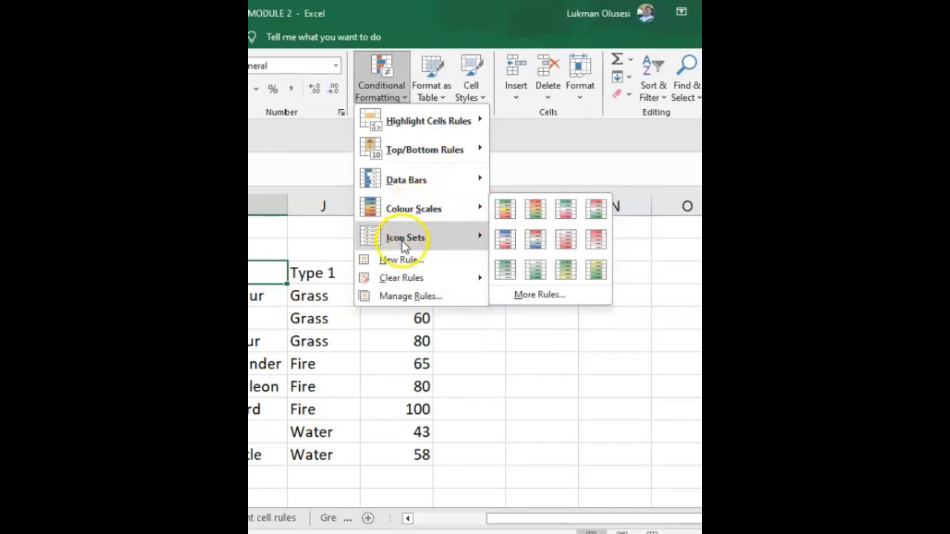
mouse_move(407, 245)
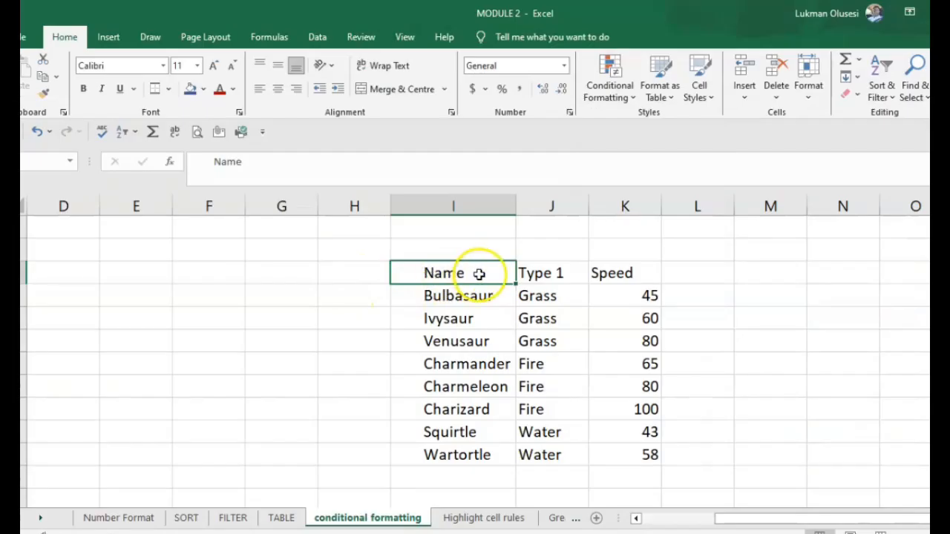
Step: Add a Greater Than 65 rule with Yellow Fill and Dark Yellow Text to I5:K13
mouse_move(430, 274)
mouse_down()
mouse_move(544, 288)
mouse_move(631, 369)
mouse_move(649, 455)
mouse_up()
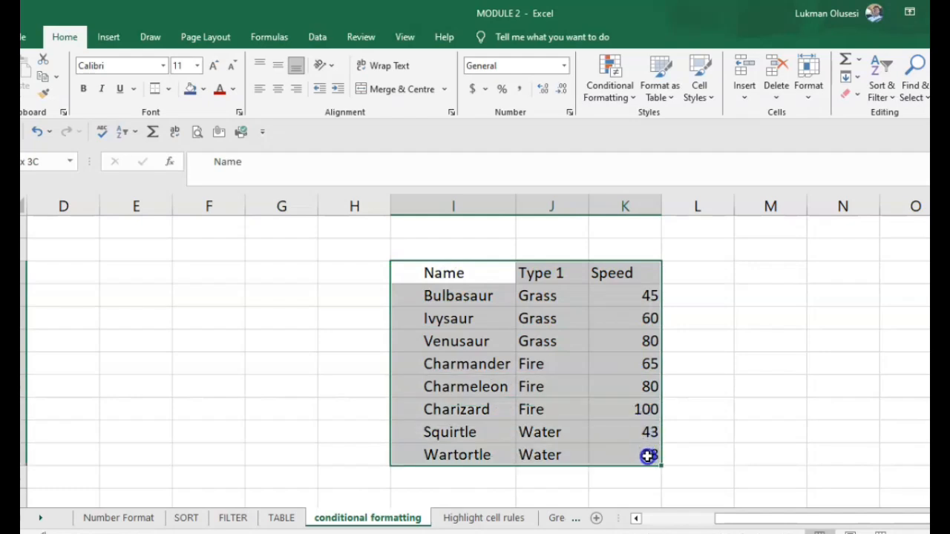
click(631, 100)
click(659, 127)
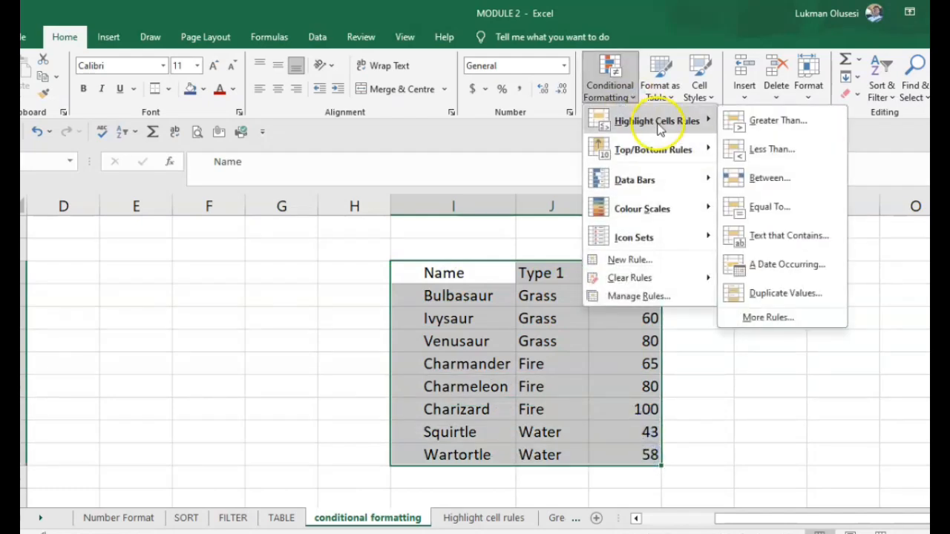
click(799, 128)
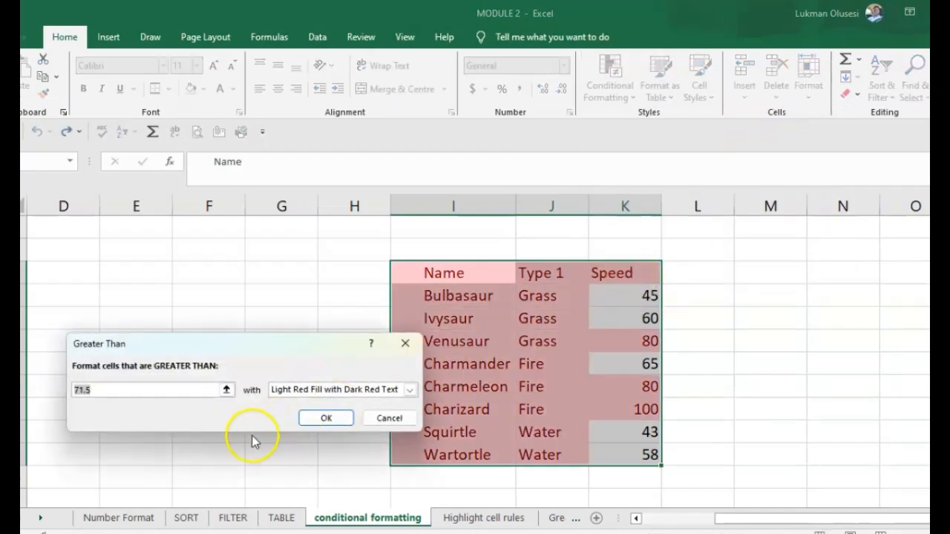
click(127, 387)
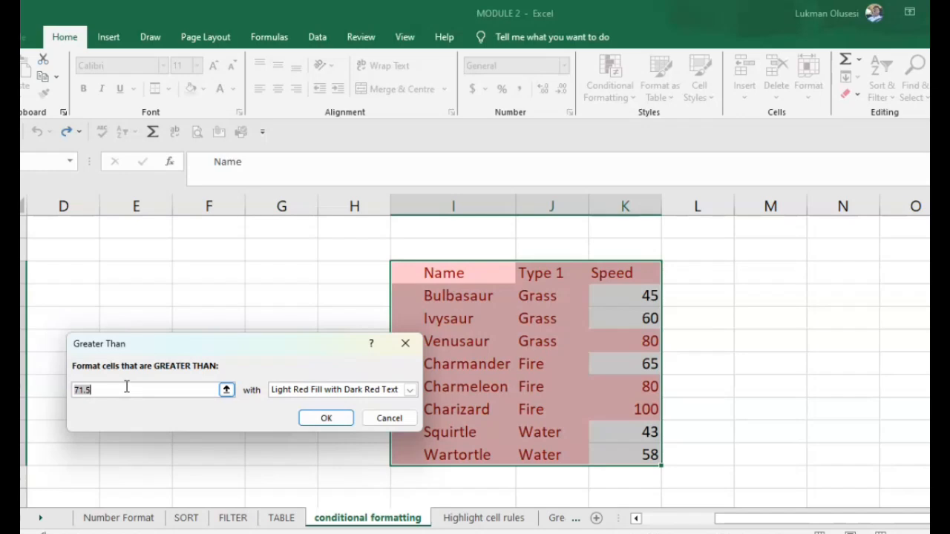
key(BackSpace)
key(BackSpace)
key(BackSpace)
key(BackSpace)
text(65)
click(294, 391)
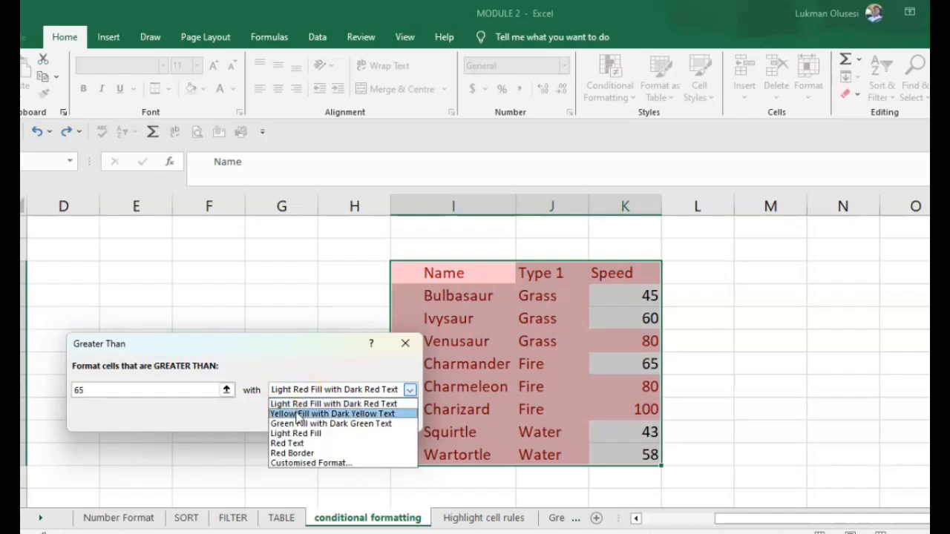
click(298, 414)
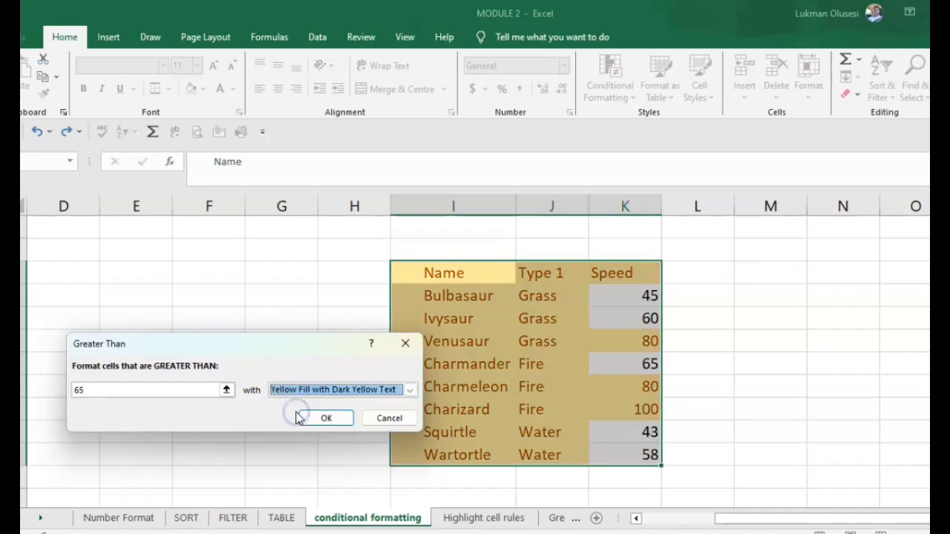
click(327, 416)
click(839, 379)
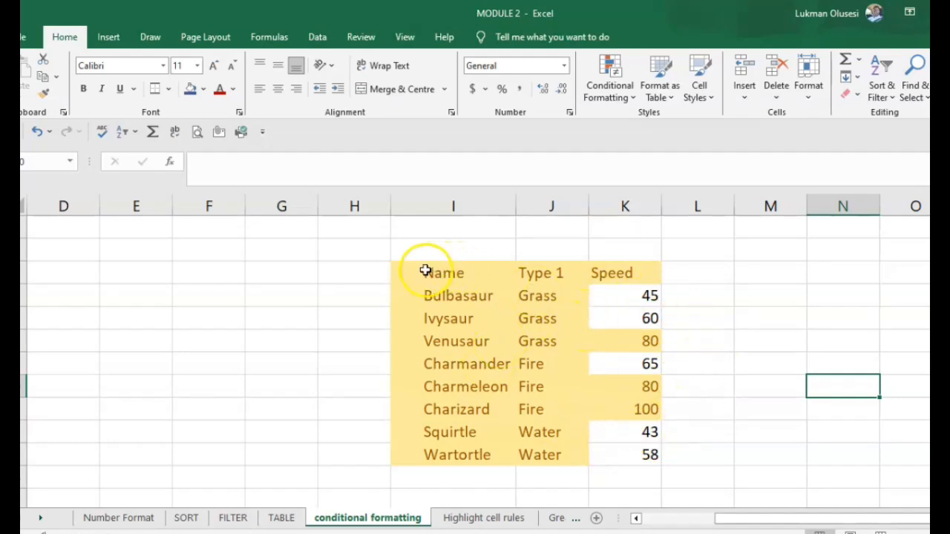
Step: Undo the yellow rule and add a Between 50 and 70 rule with Green Fill and Dark Green Text
key(ctrl+z)
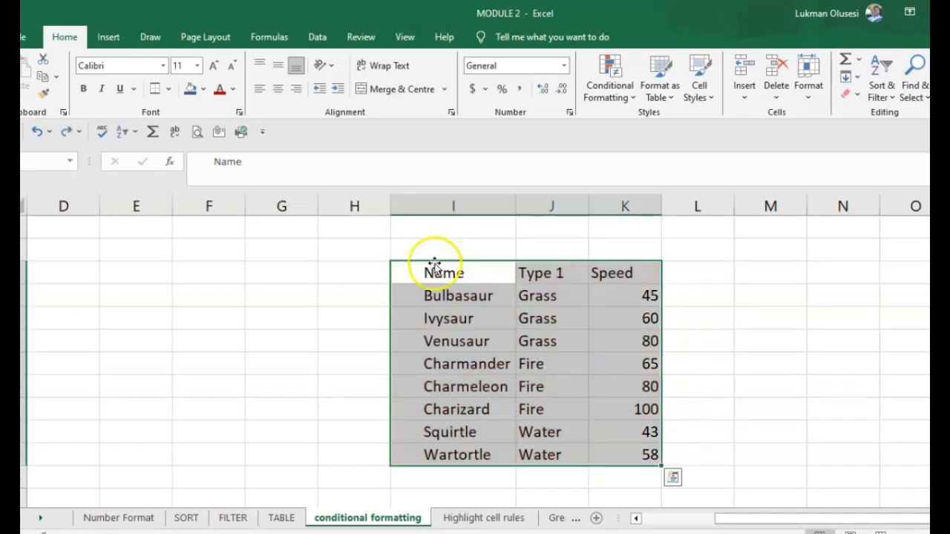
click(629, 100)
mouse_move(664, 123)
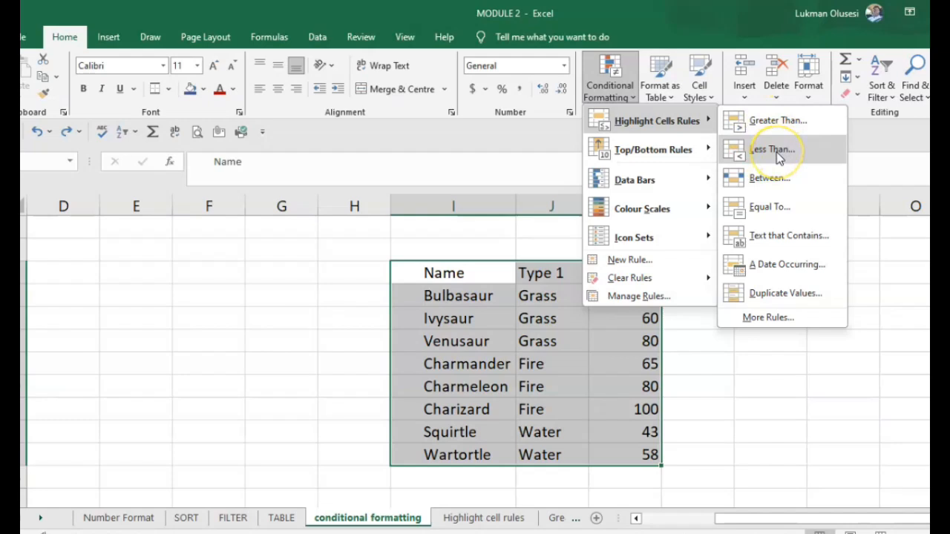
click(772, 179)
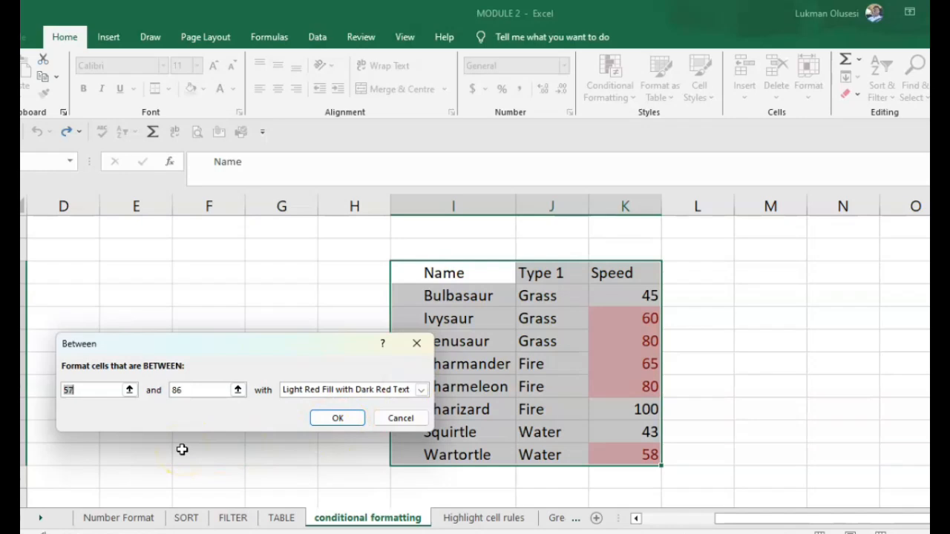
text(50)
click(211, 391)
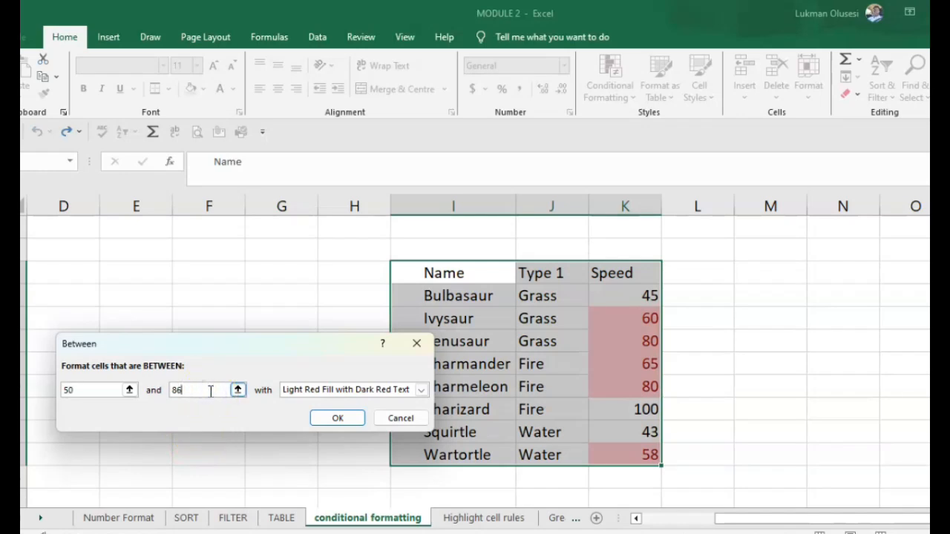
key(BackSpace)
key(BackSpace)
text(7)
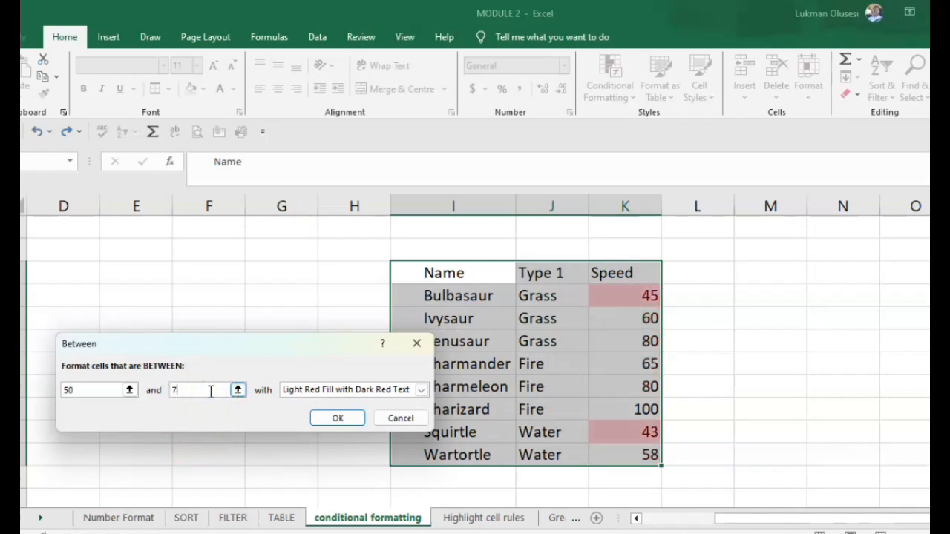
text(0)
click(327, 389)
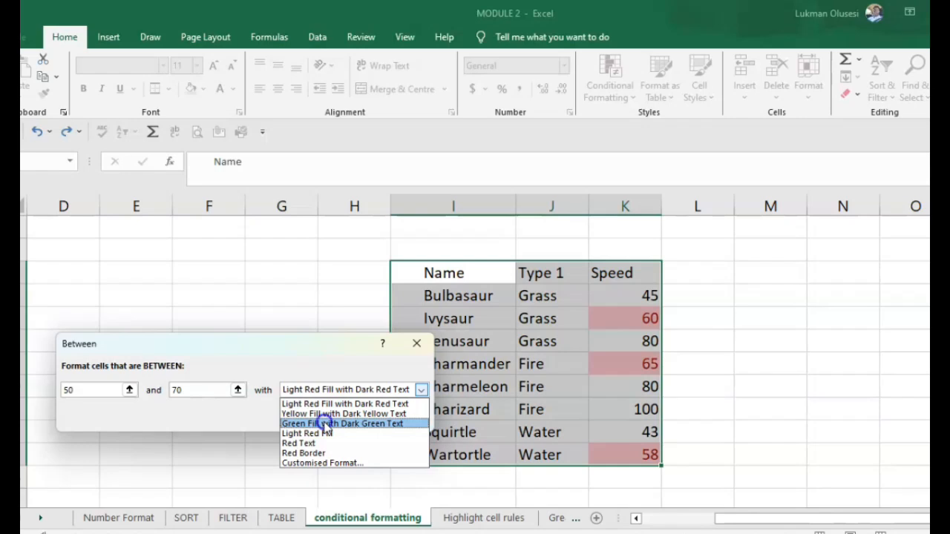
click(329, 423)
click(338, 419)
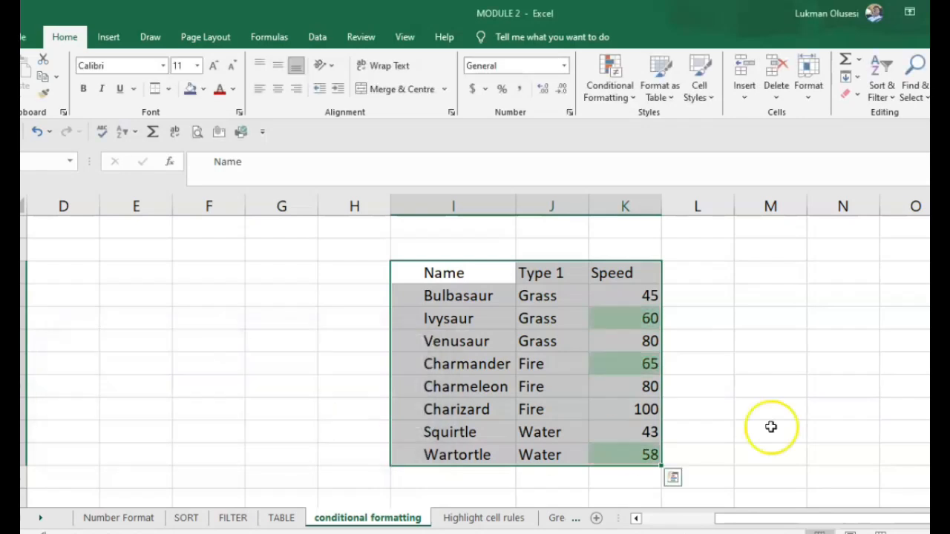
click(890, 429)
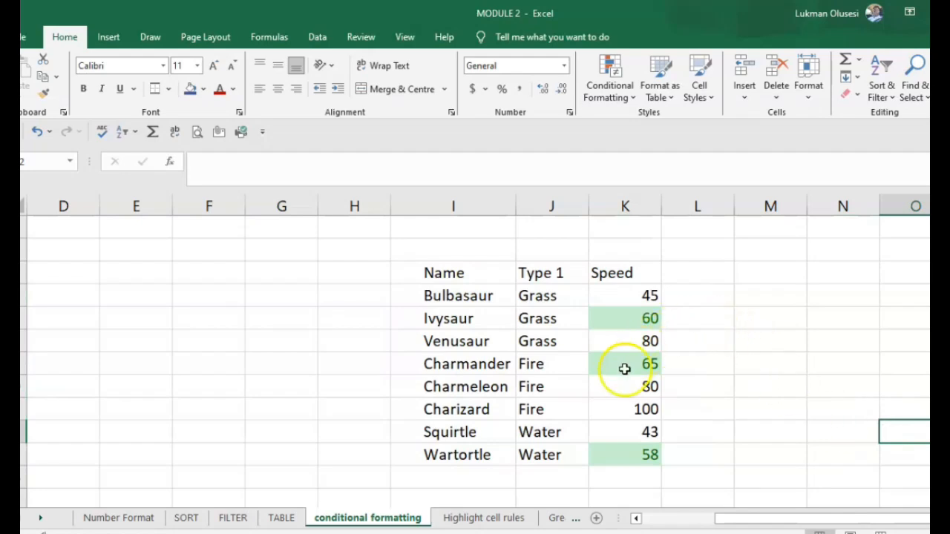
Step: Undo the green highlighting and a stray red highlight on Charizard's speed
drag(447, 272, 656, 453)
click(700, 433)
key(ctrl+z)
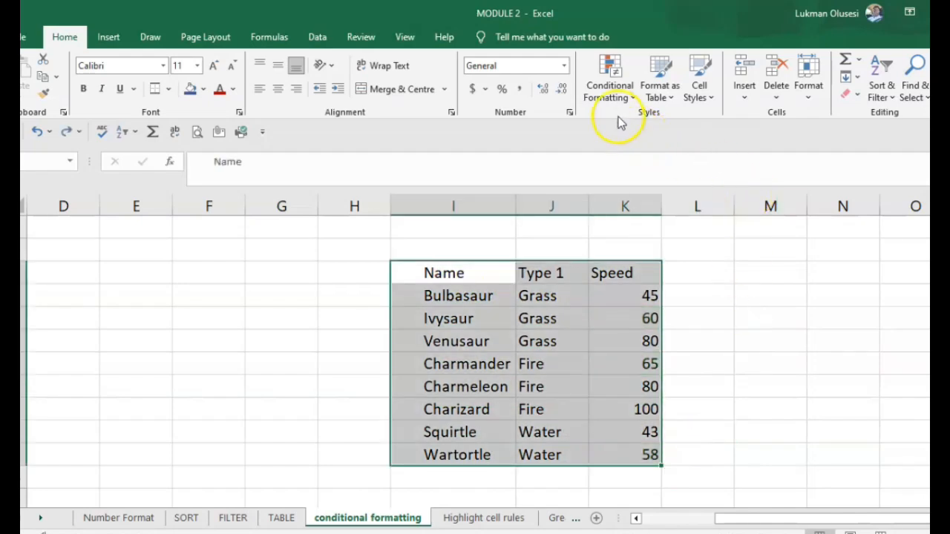
click(629, 105)
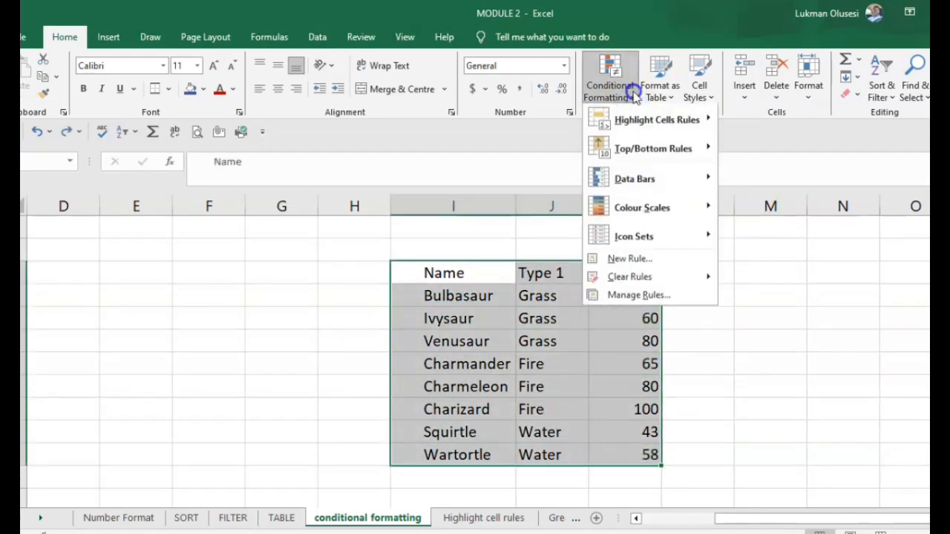
mouse_move(644, 154)
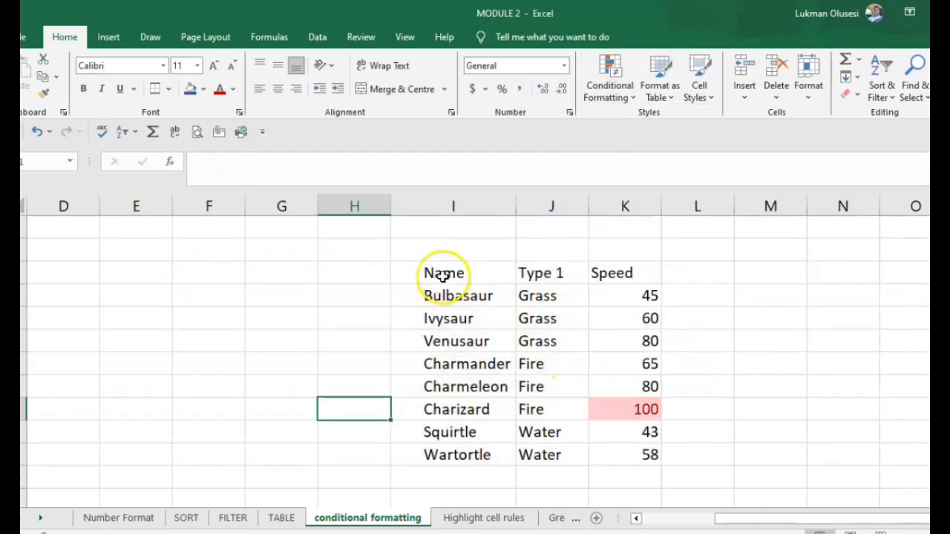
key(ctrl+z)
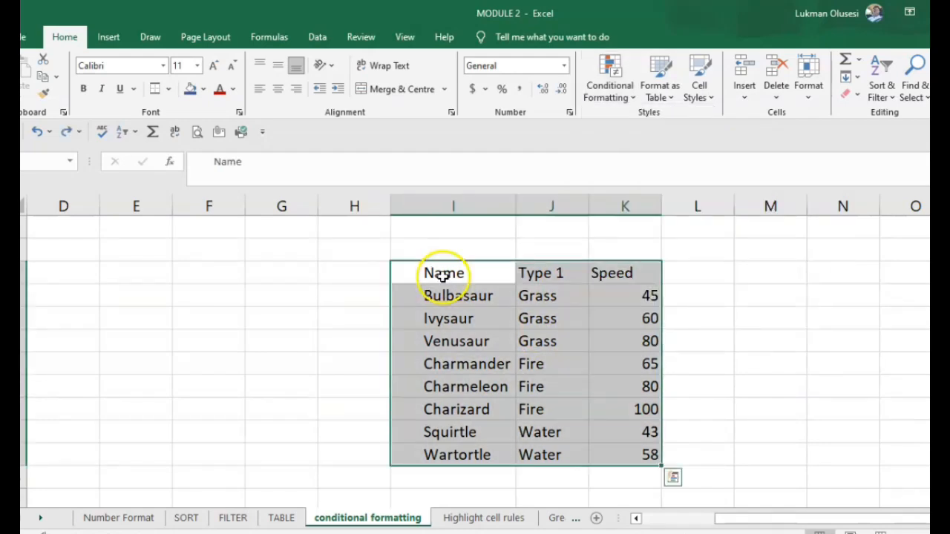
Step: Apply an Above Average rule so Speed values 80, 80 and 100 get light red fill
click(632, 97)
mouse_move(620, 156)
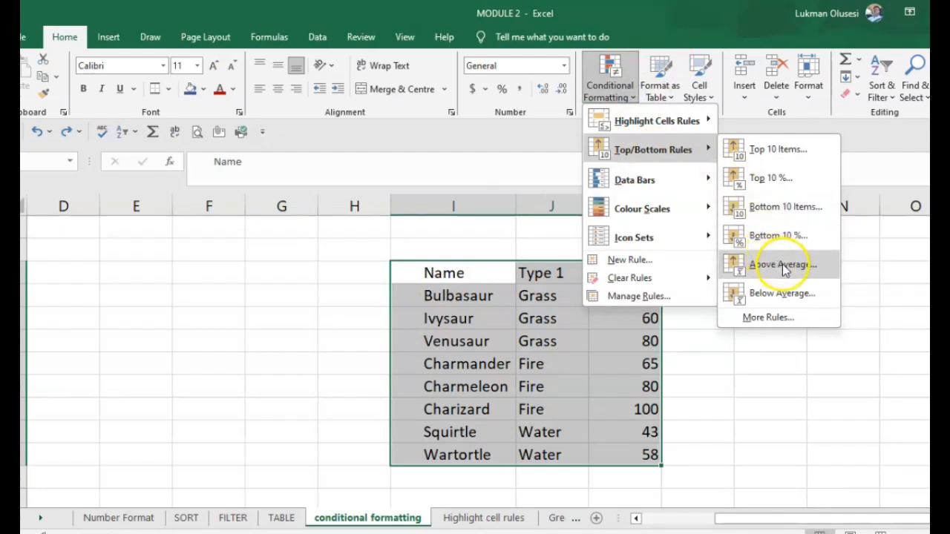
click(783, 266)
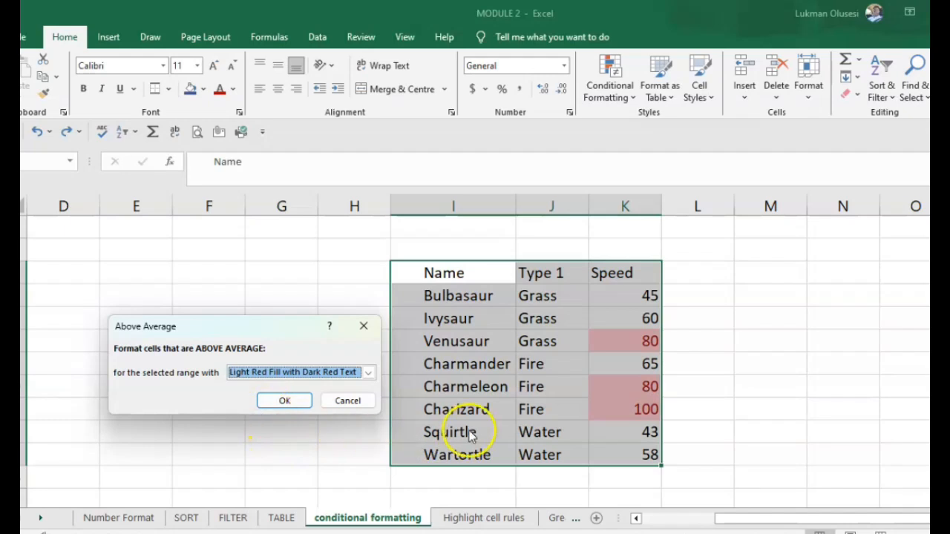
click(295, 400)
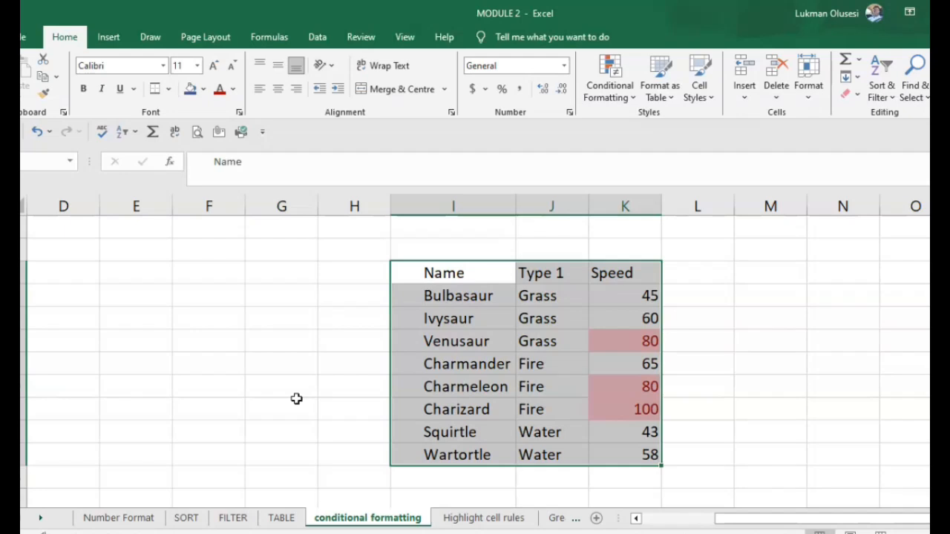
click(765, 384)
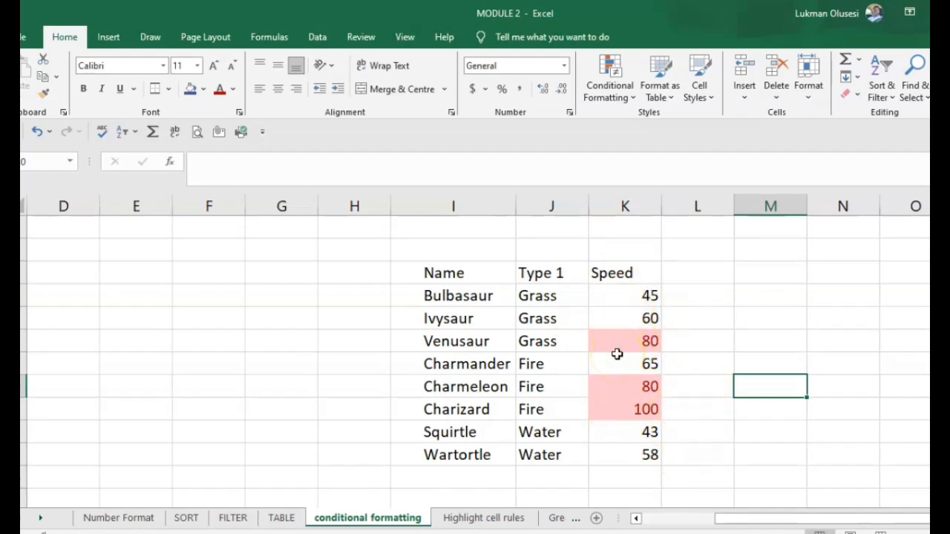
Step: Replace the above-average highlights with blue gradient data bars on the Speed values
key(ctrl+z)
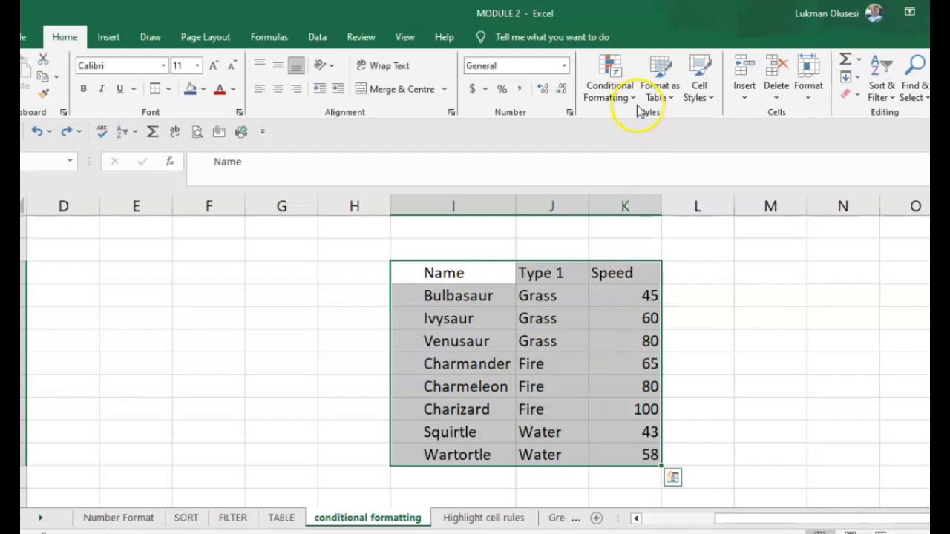
click(618, 88)
mouse_move(642, 192)
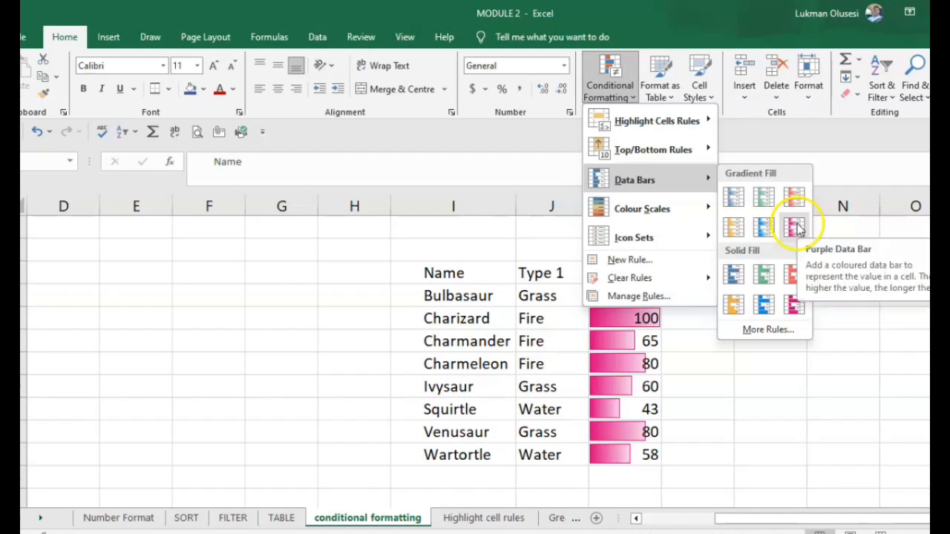
click(731, 194)
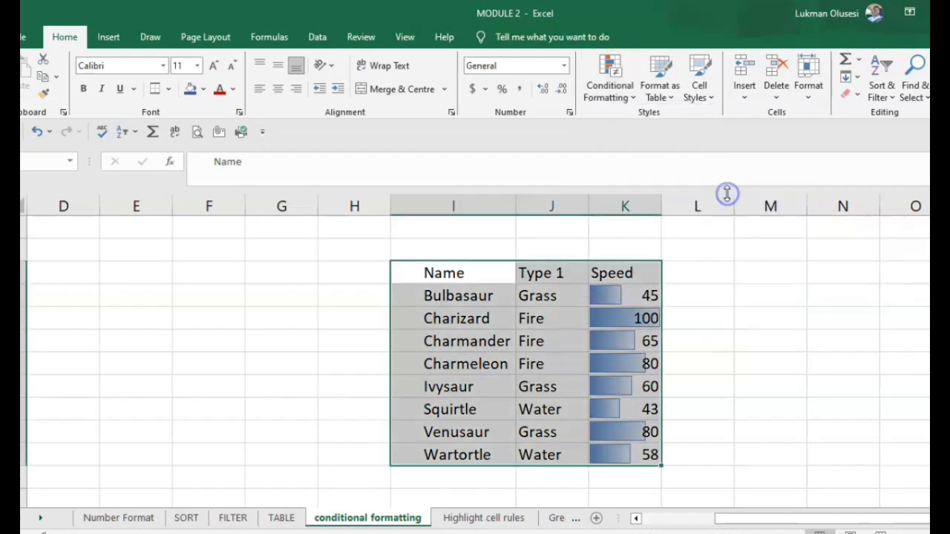
click(796, 318)
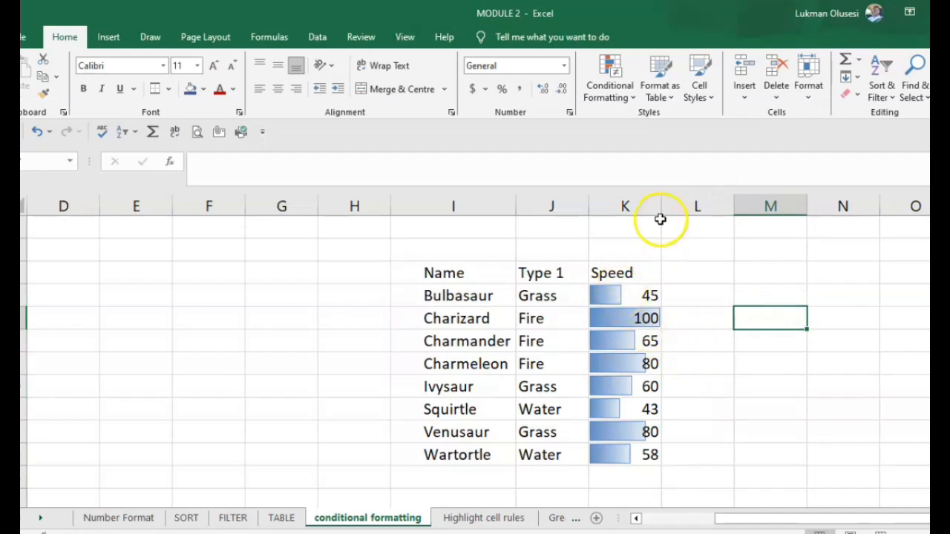
Step: Widen column K to stretch the data bars, then undo the width change
drag(662, 205, 782, 206)
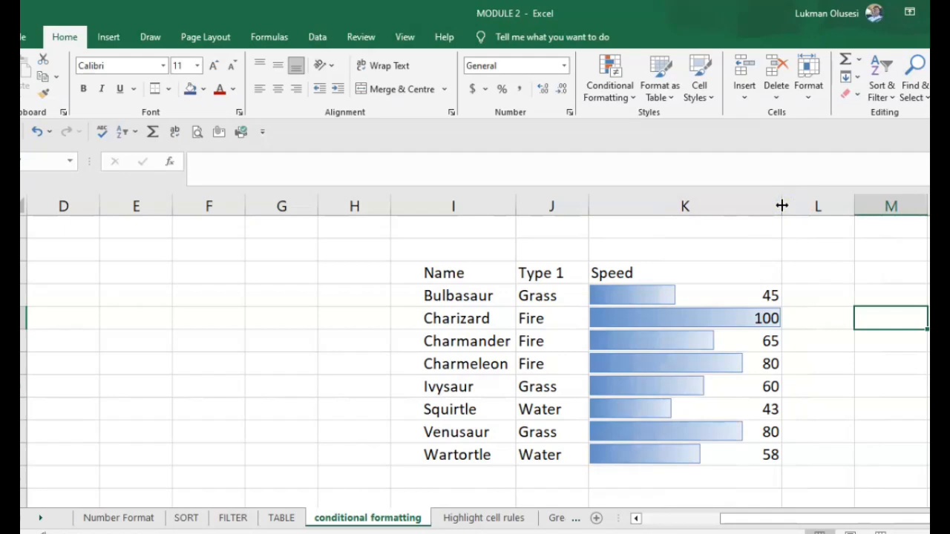
click(865, 431)
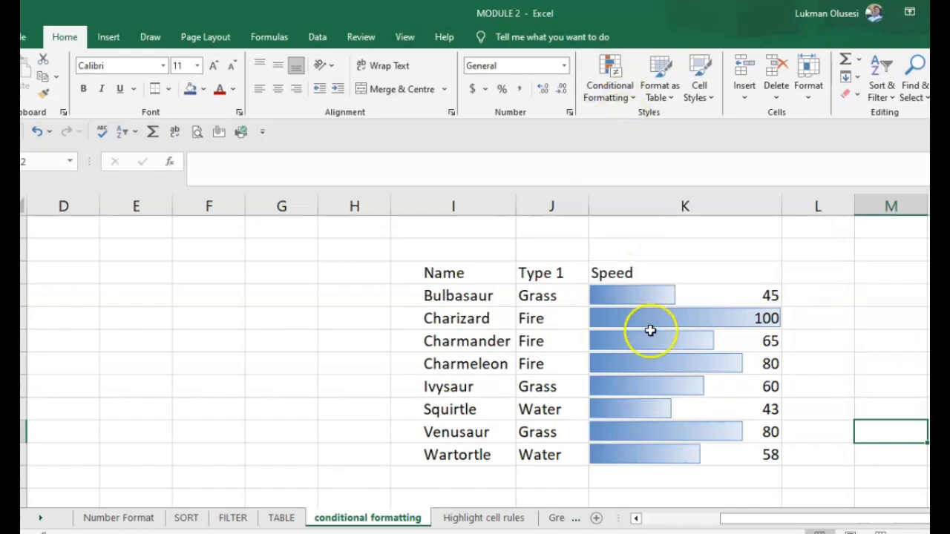
key(ctrl+z)
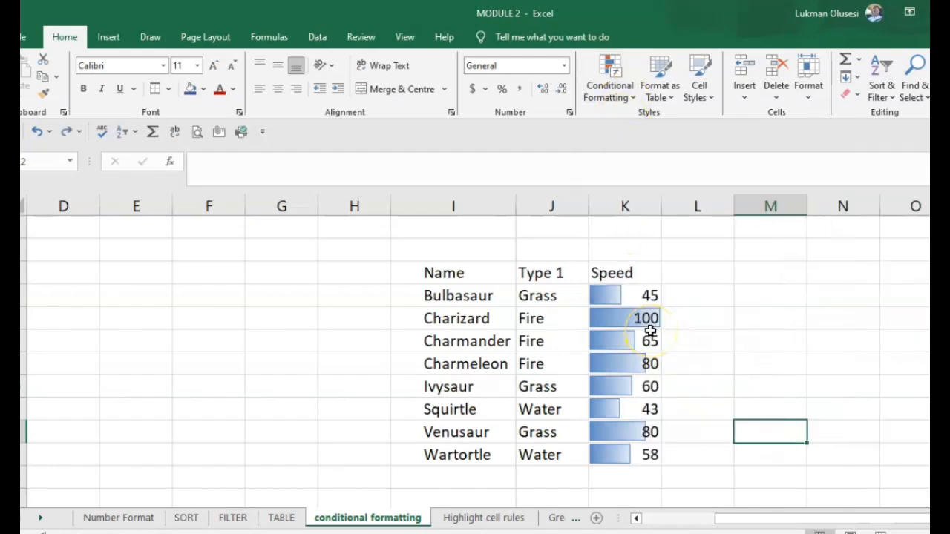
Step: Remove the data bars and apply the 3 Stars icon set to the Speed values
key(ctrl+z)
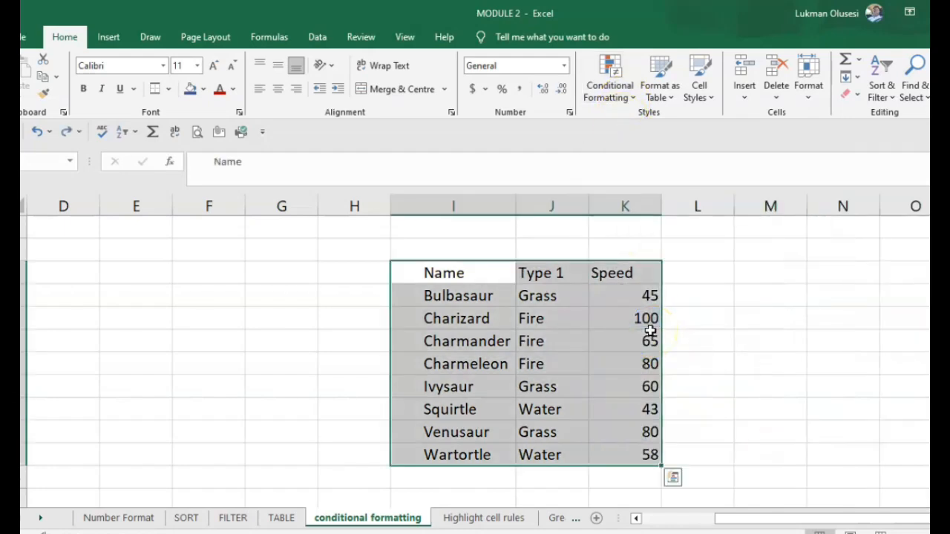
click(626, 104)
mouse_move(661, 236)
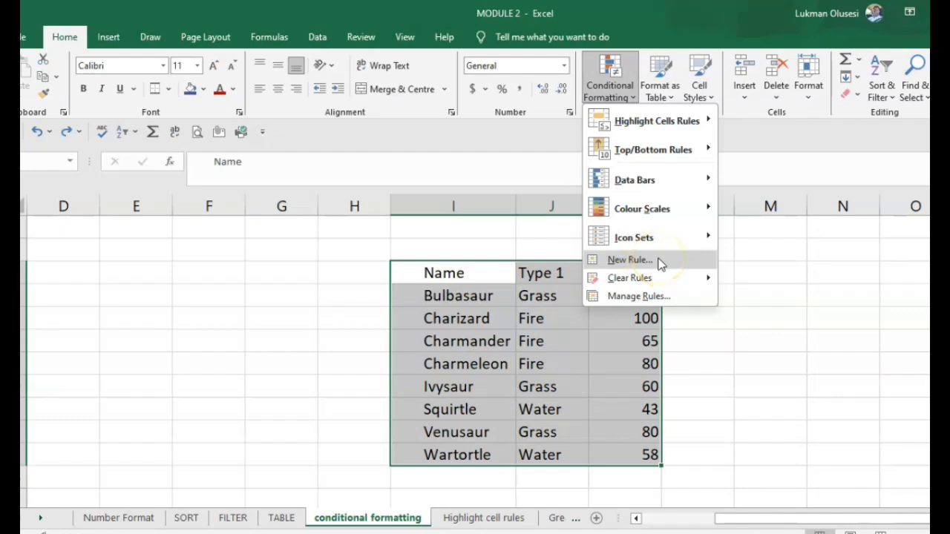
mouse_move(651, 213)
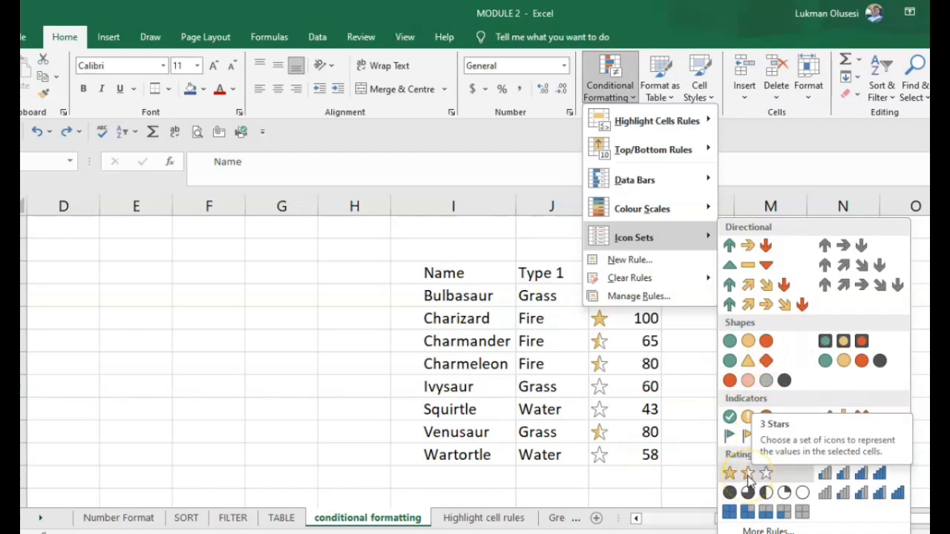
click(747, 475)
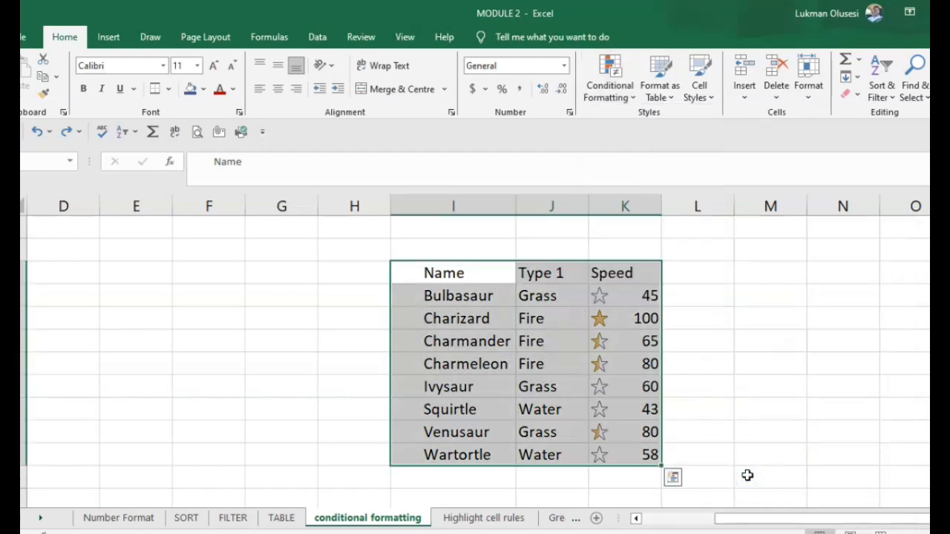
click(781, 455)
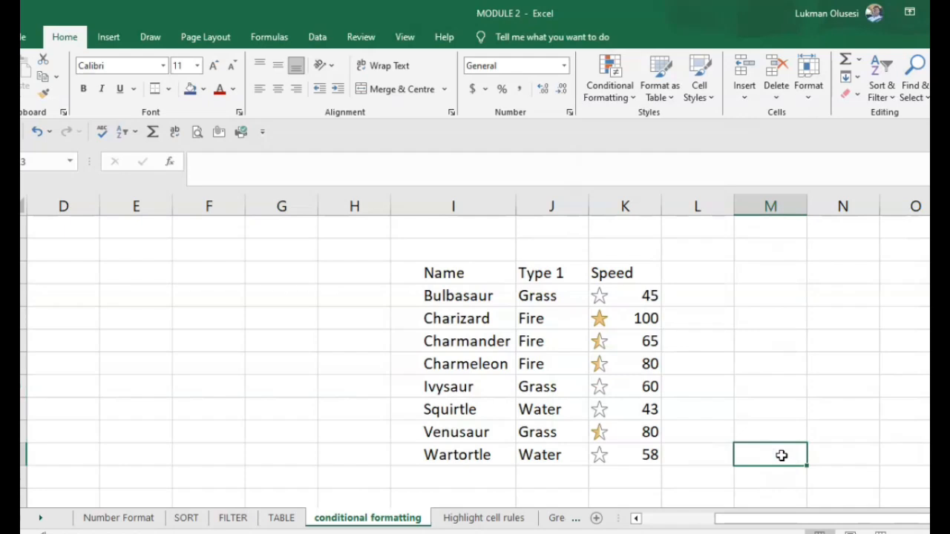